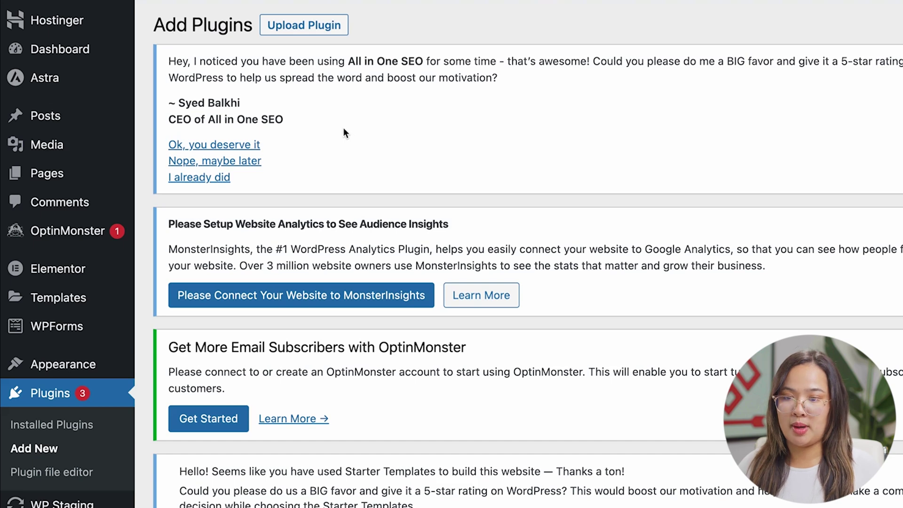
- Go from the Installed Plugins list to the Add New plugins page
scroll(105, 121, "down", 5)
left_click(71, 240)
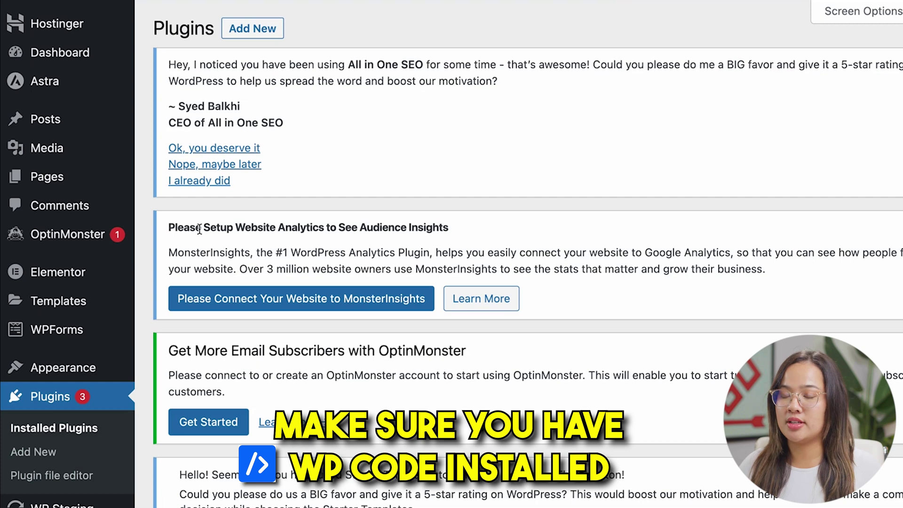
left_click(254, 29)
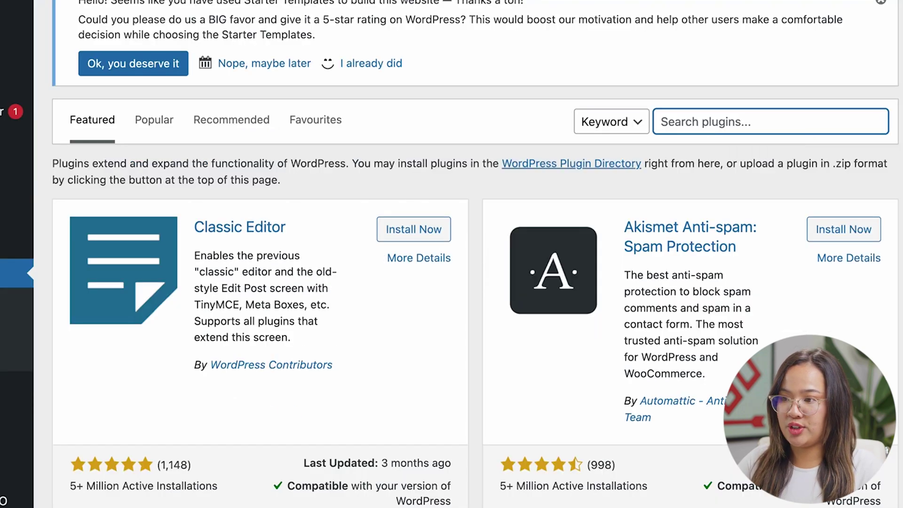
- Search plugins for 'wpcode' to confirm it's active, then open WPCode's All Snippets list
type("wpcode")
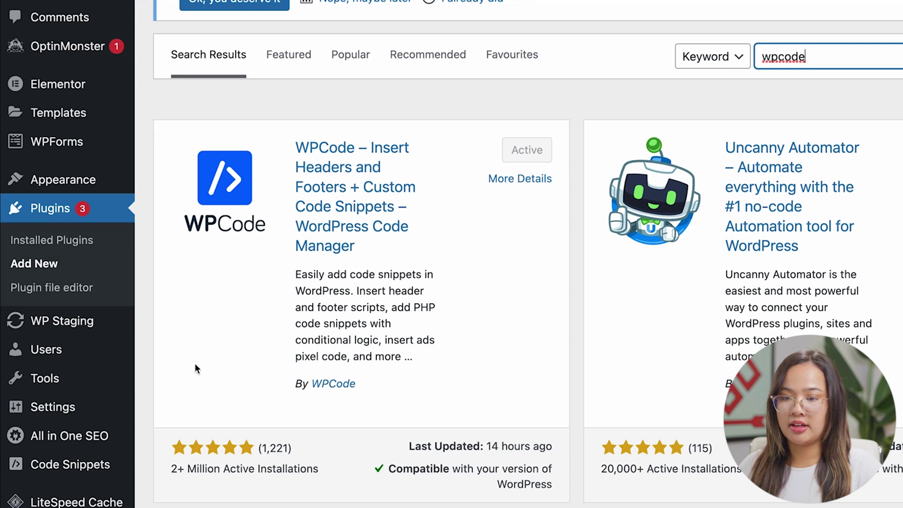
mouse_move(3, 482)
mouse_move(61, 449)
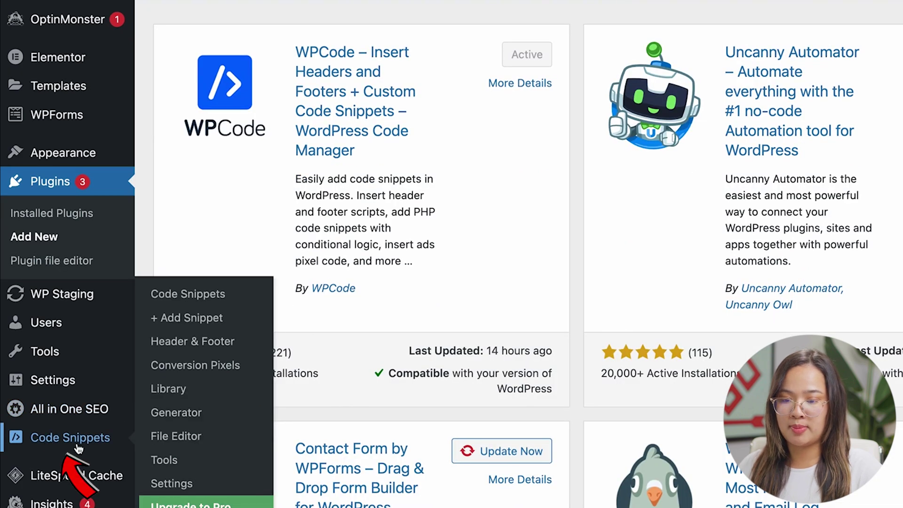
left_click(84, 444)
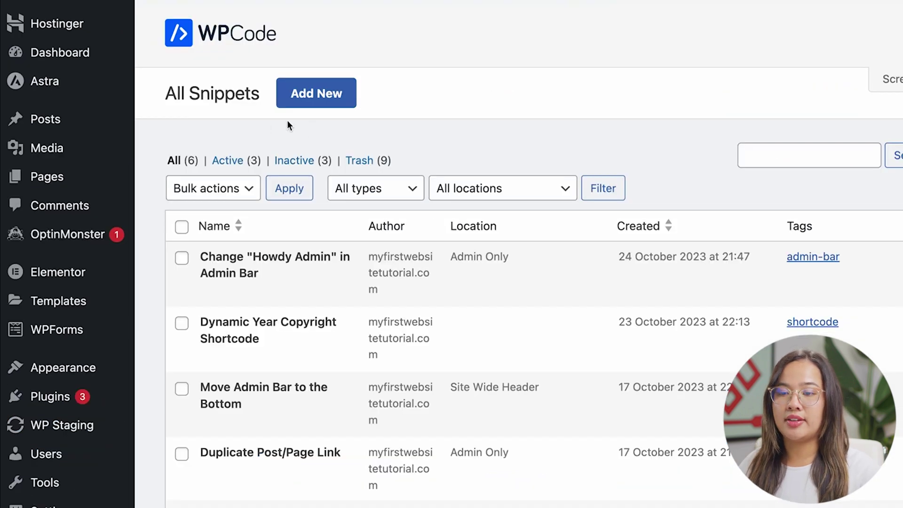
- Start a blank custom code snippet with an empty title, then view the site's front page
left_click(303, 105)
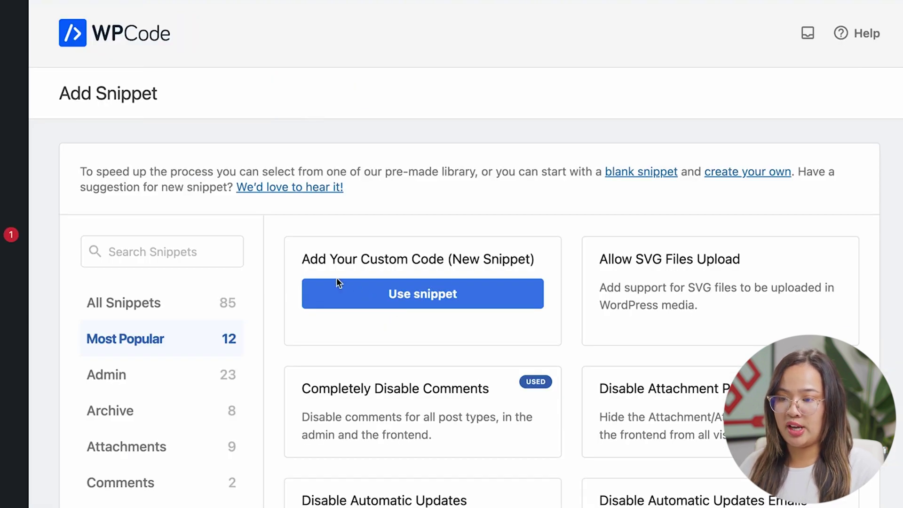
left_click(411, 293)
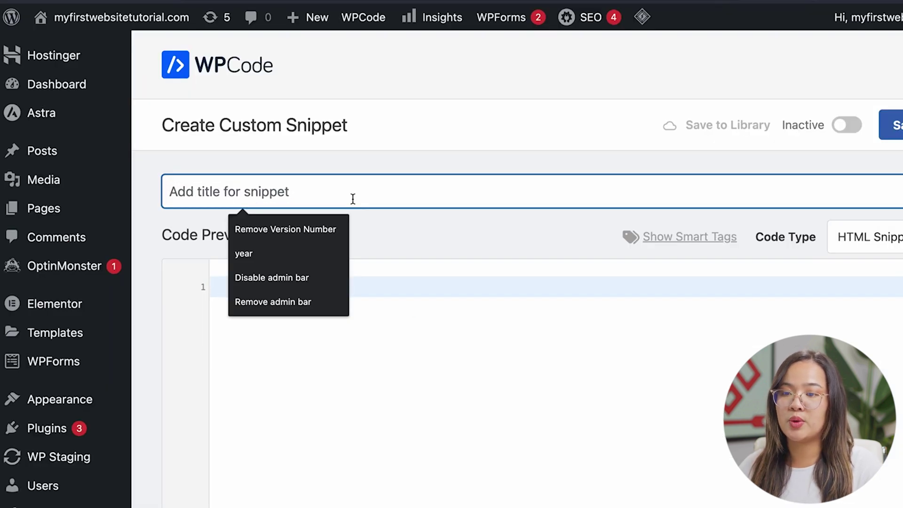
type("re")
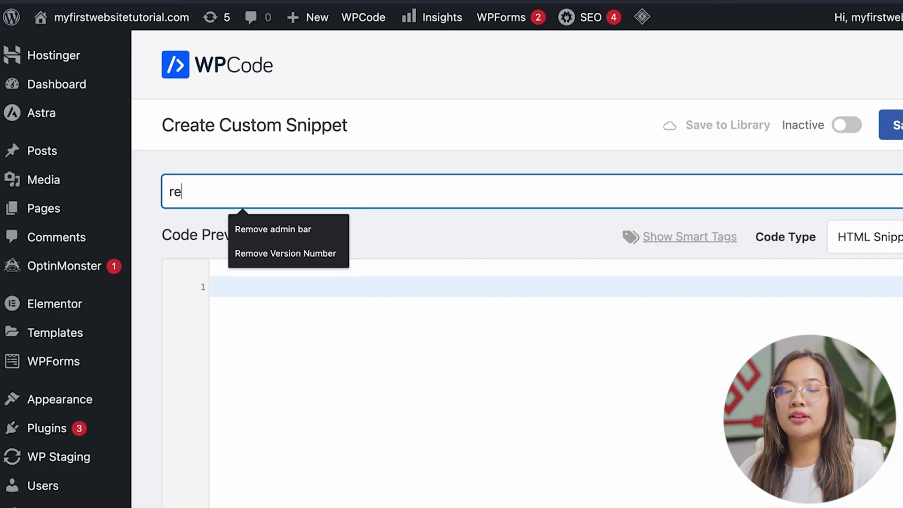
key("BackSpace")
key("BackSpace")
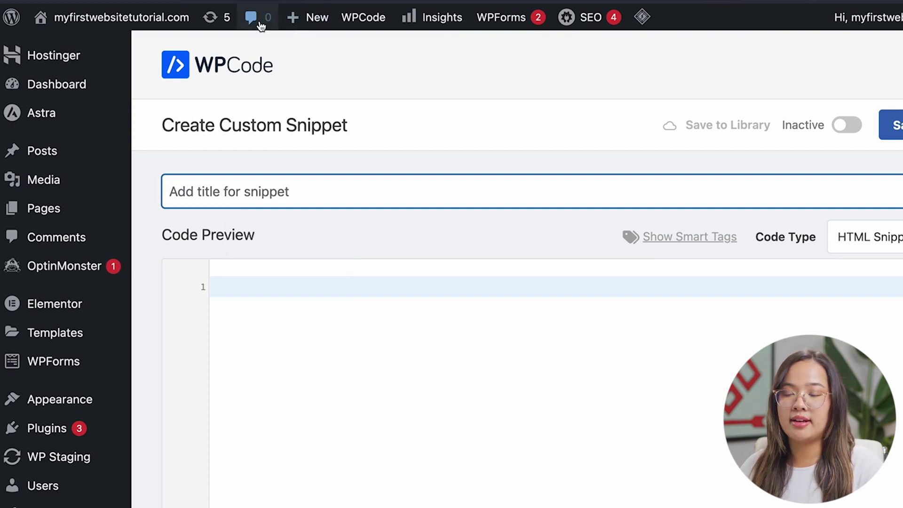
mouse_move(99, 17)
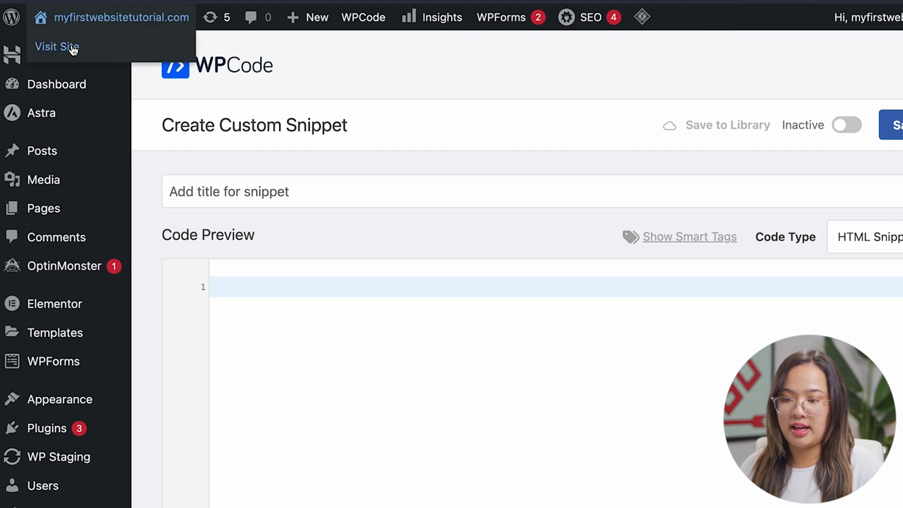
left_click(72, 48)
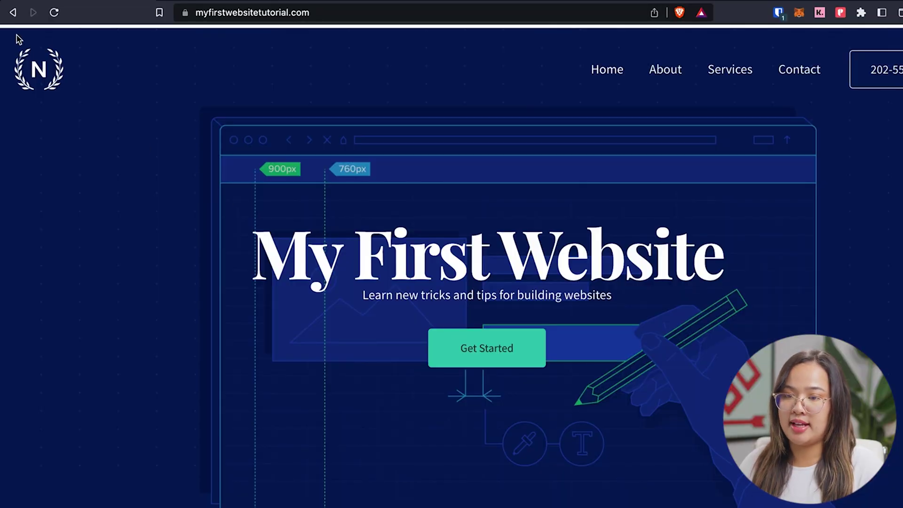
scroll(869, 144, "down", 10)
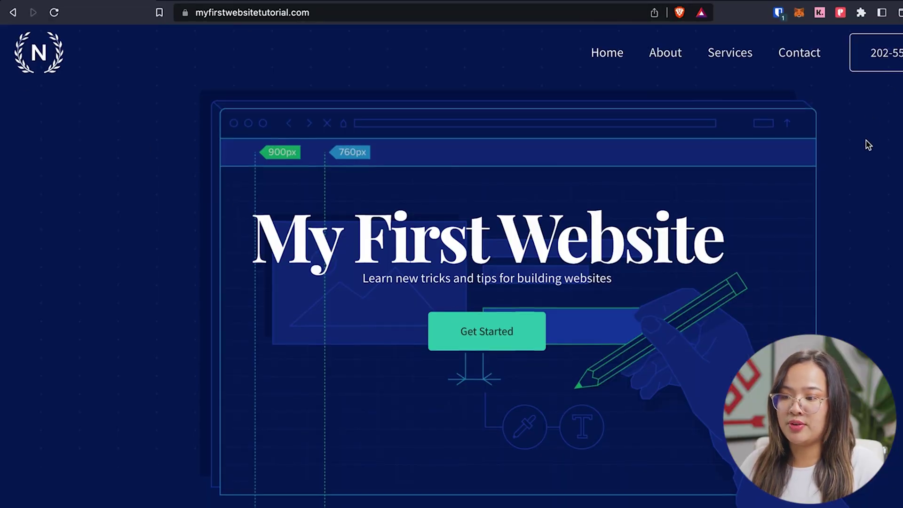
scroll(868, 145, "down", 10)
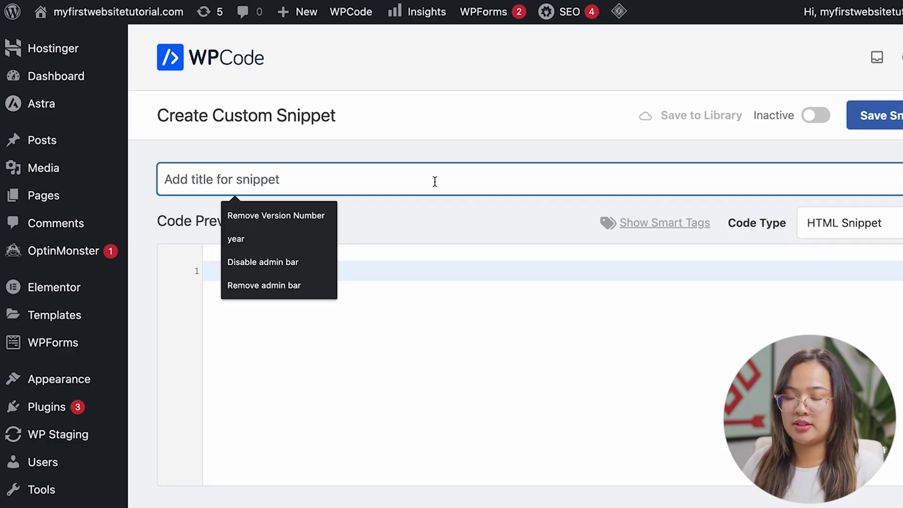
- Title the snippet 'Disable admin bar' and set its code type to PHP Snippet
left_click(265, 261)
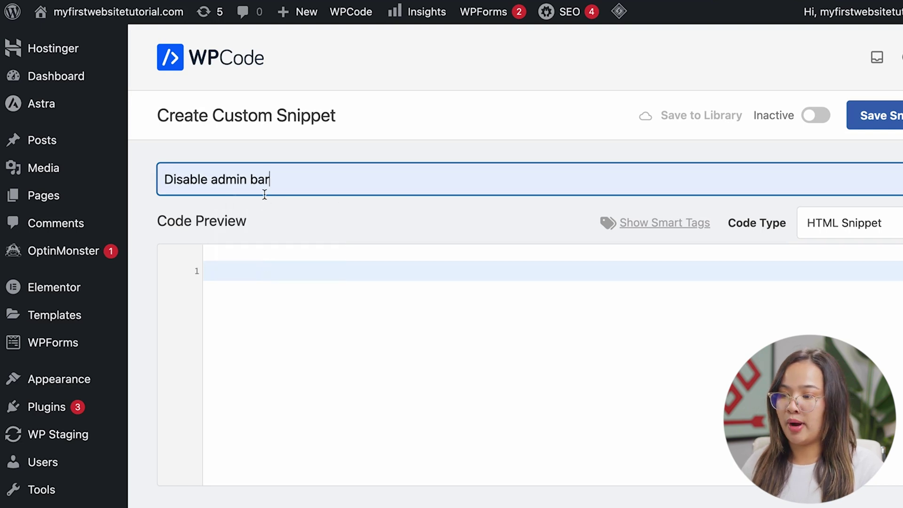
left_click(842, 222)
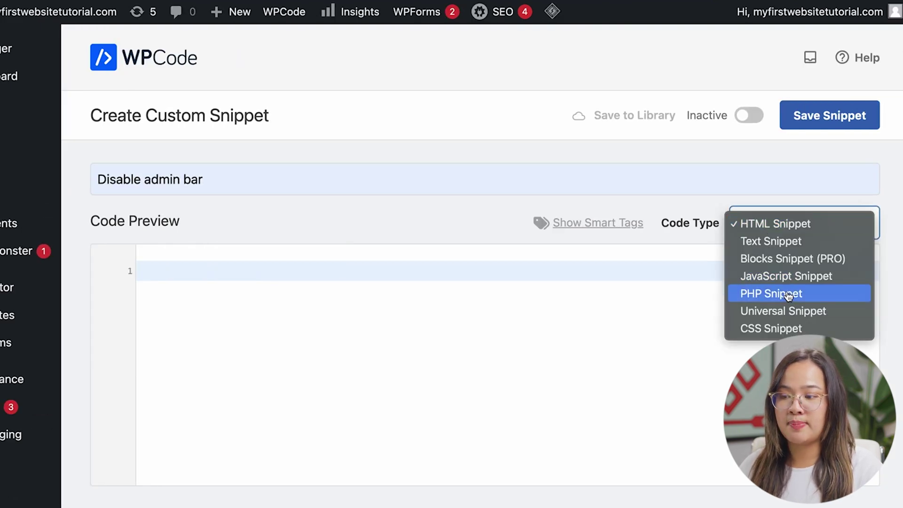
left_click(789, 294)
- Paste add_filter( 'show_admin_bar', '__return_false' ), moving it onto its own line below the comment
scroll(653, 335, "down", 1)
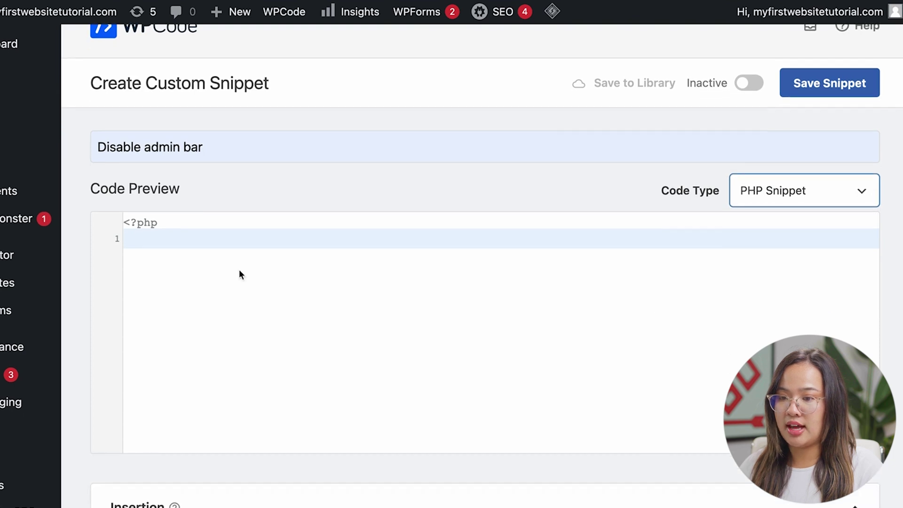
left_click(239, 275)
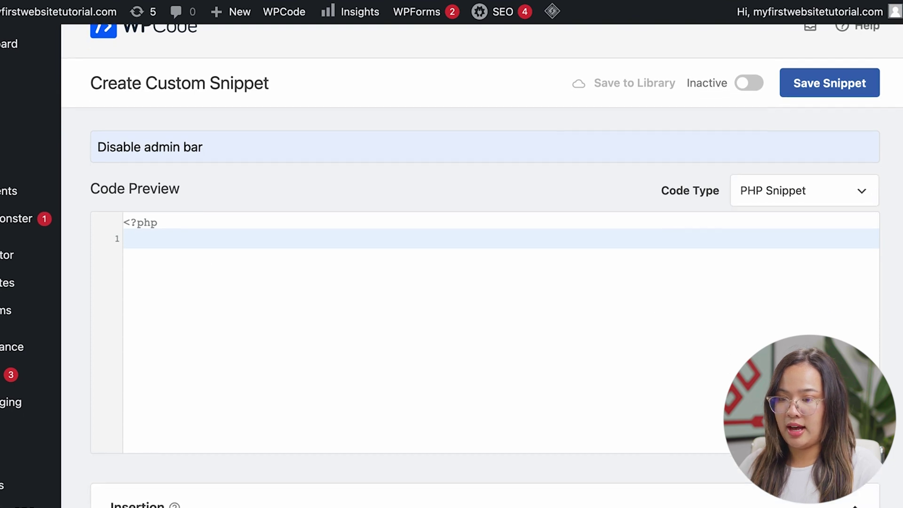
left_click(152, 239)
type("// Remove the admin bar from the front end add_filter( 'show_admin_bar', '__return_false' );")
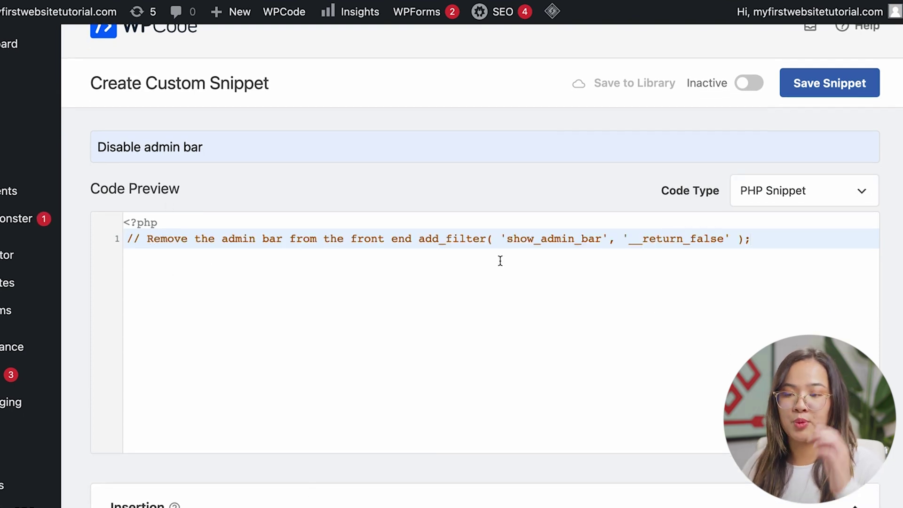
left_click(489, 239)
key("Return")
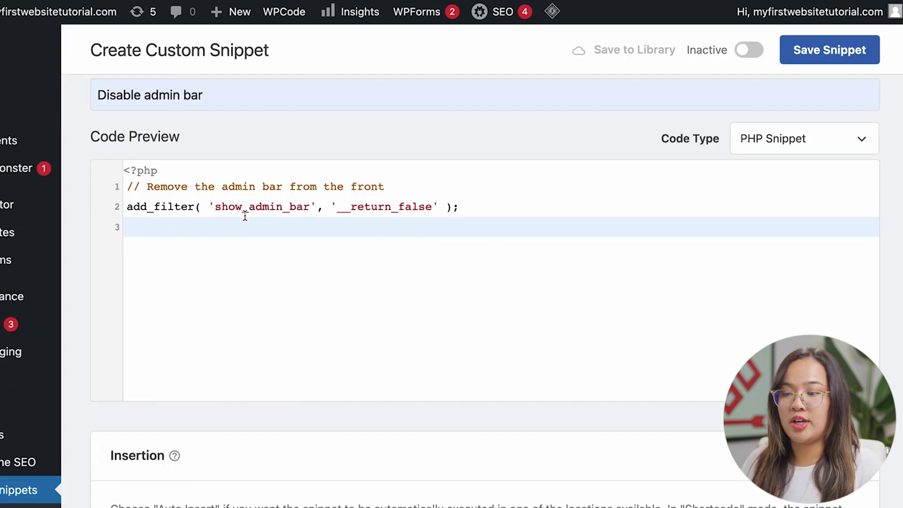
scroll(302, 209, "down", 7)
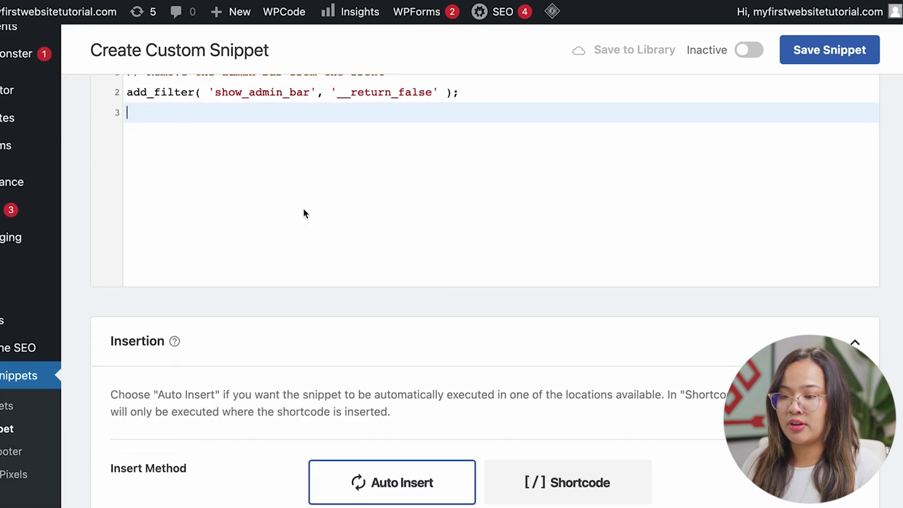
- Tag the snippet 'admin' and add the note 'Remove admin bar'
scroll(303, 208, "down", 2)
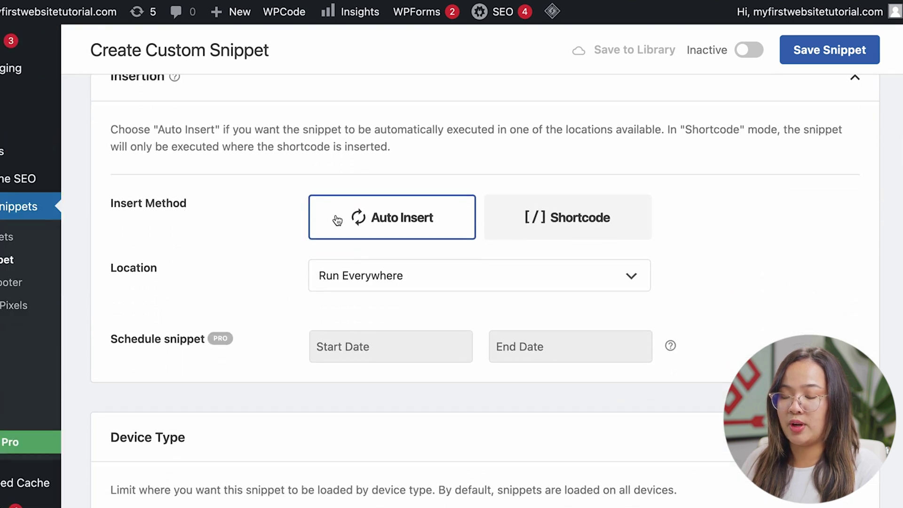
scroll(333, 218, "down", 1)
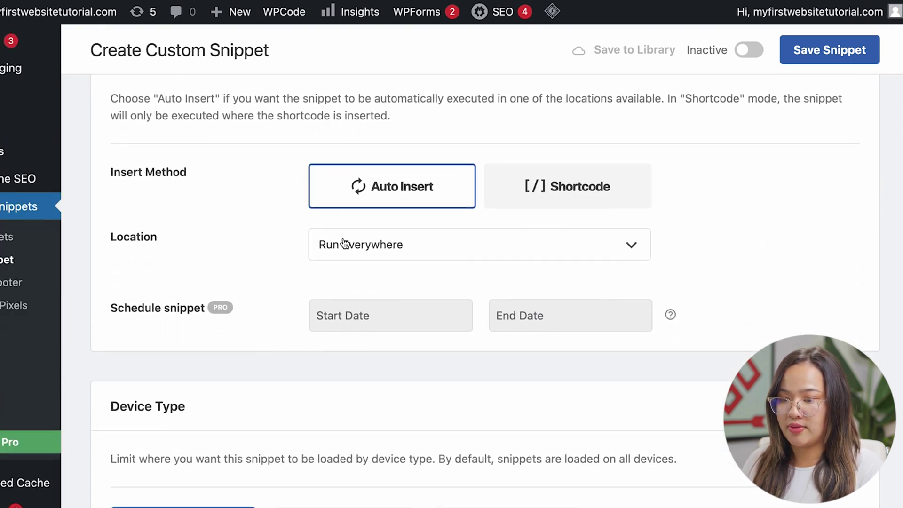
scroll(343, 240, "down", 9)
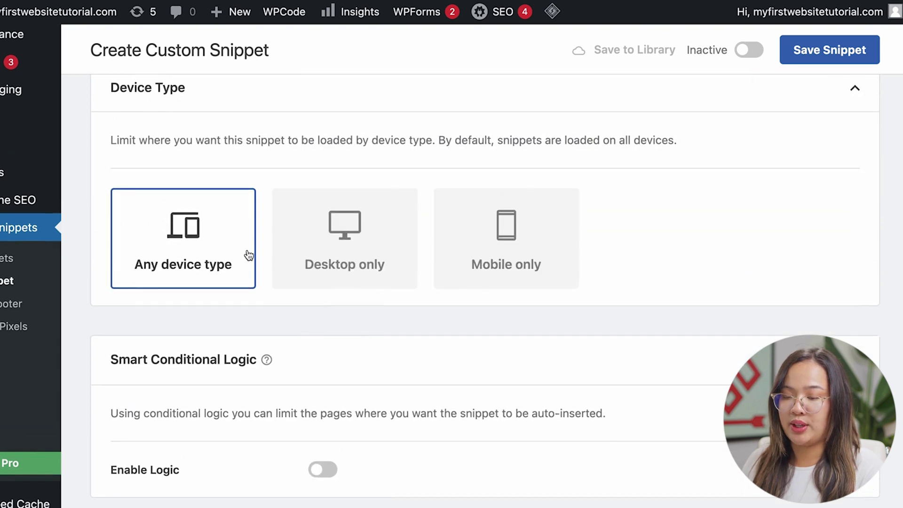
scroll(238, 256, "down", 4)
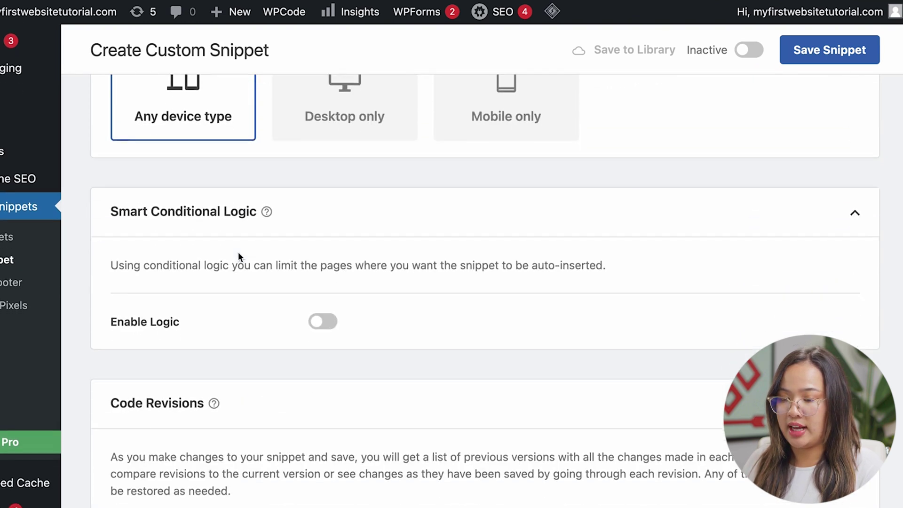
scroll(238, 252, "down", 15)
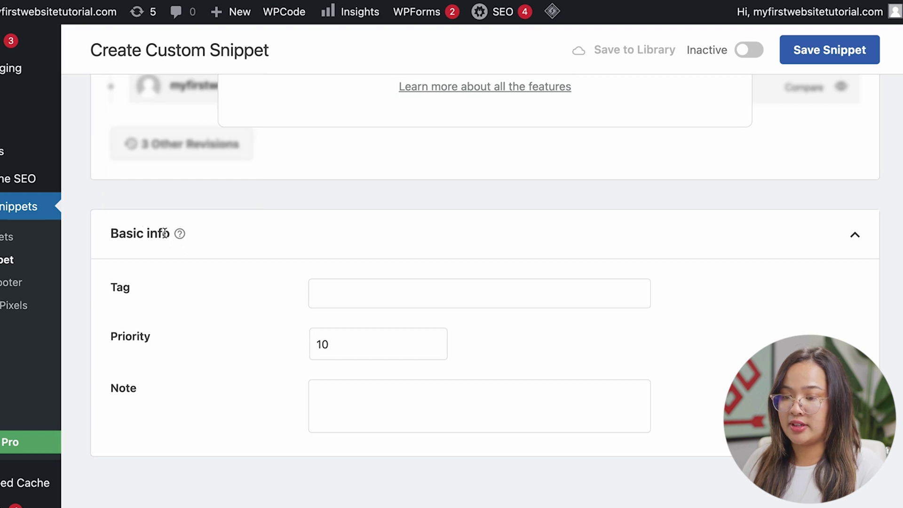
type("admin")
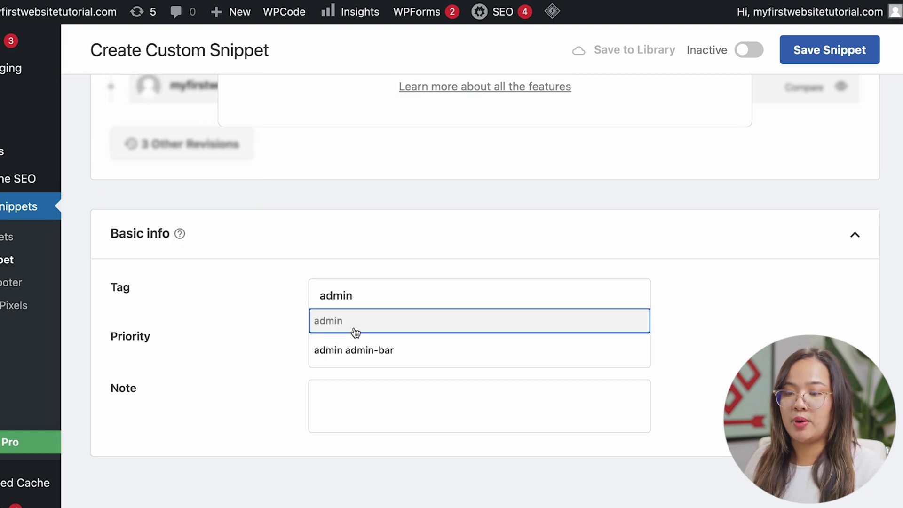
left_click(355, 331)
left_click(358, 405)
type("Re")
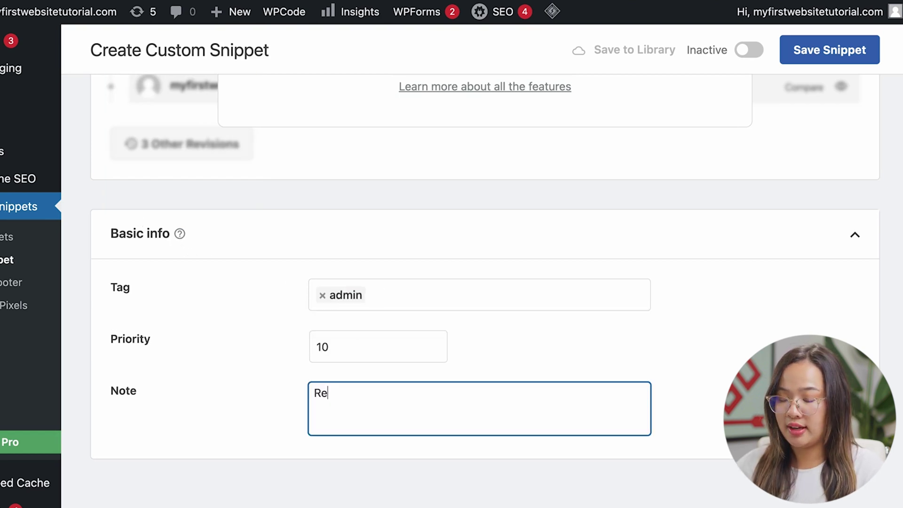
type("move admin bar")
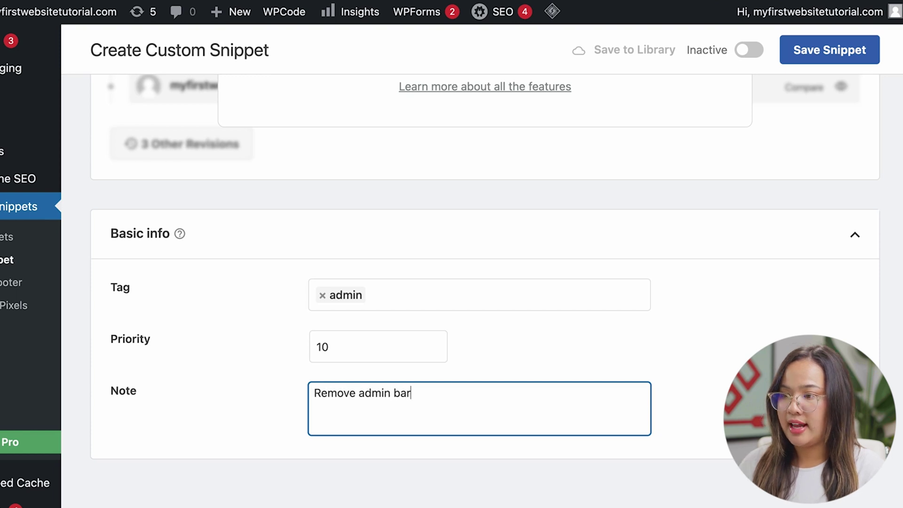
scroll(645, 351, "up", 5)
scroll(645, 349, "up", 15)
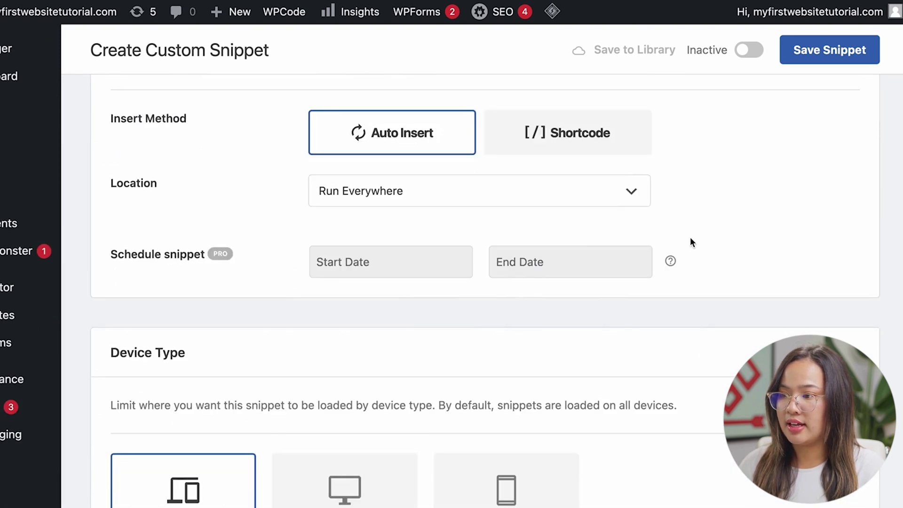
- Save and activate the 'Disable admin bar' snippet, then view the live homepage without the admin bar
left_click(829, 62)
left_click(781, 115)
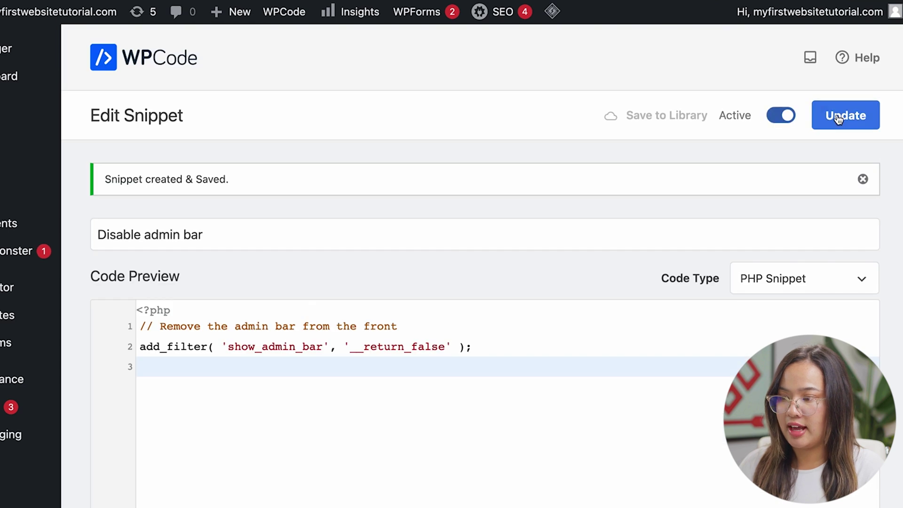
left_click(839, 117)
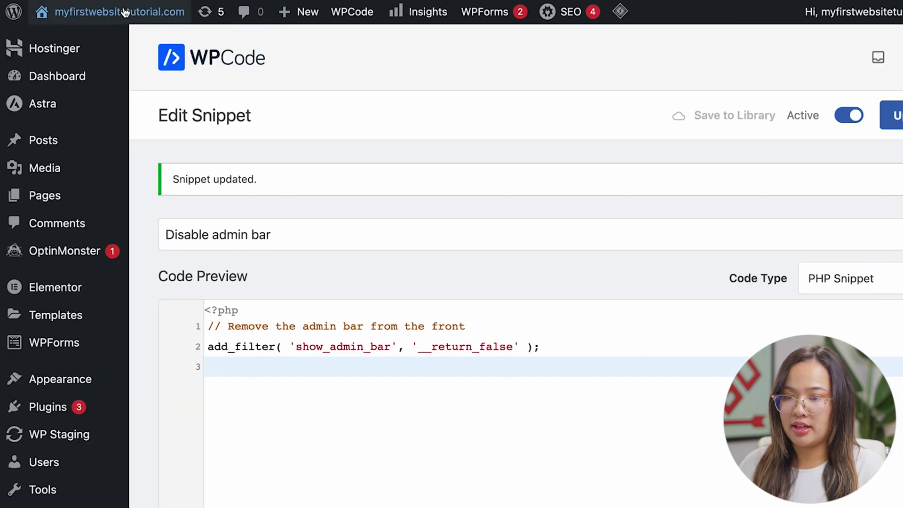
mouse_move(125, 10)
left_click(81, 43)
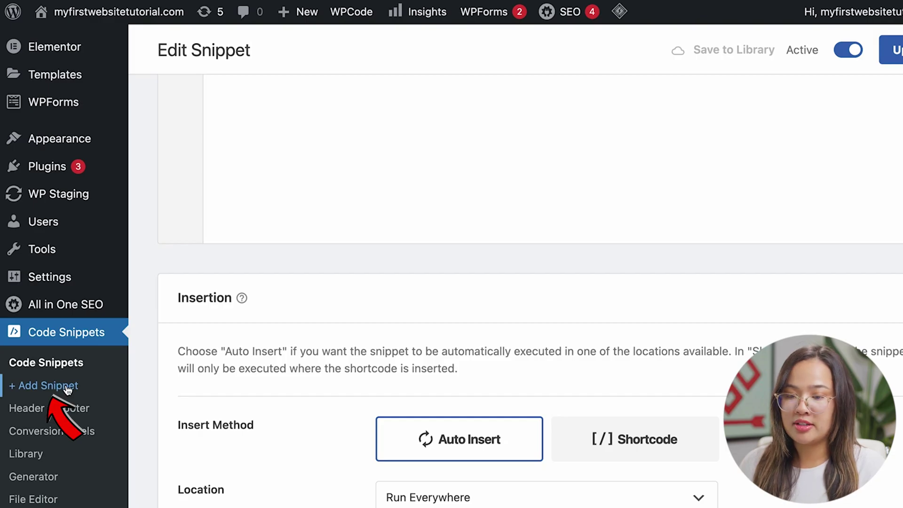
- Start another blank custom code snippet titled 'Year Shortcode'
left_click(67, 387)
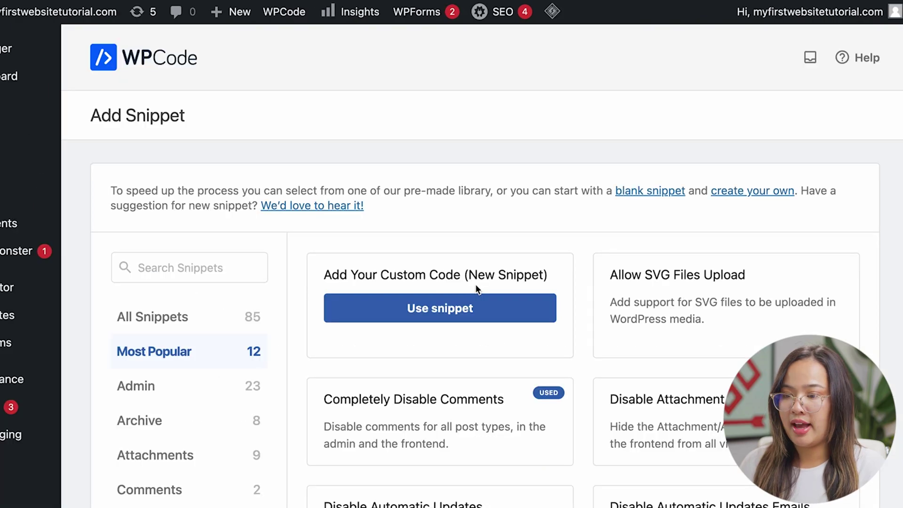
left_click(481, 309)
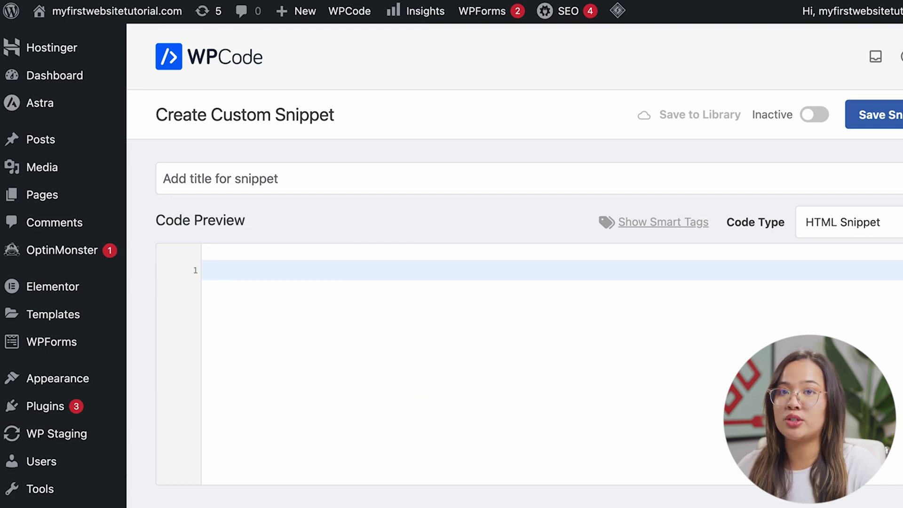
left_click(244, 183)
type("S")
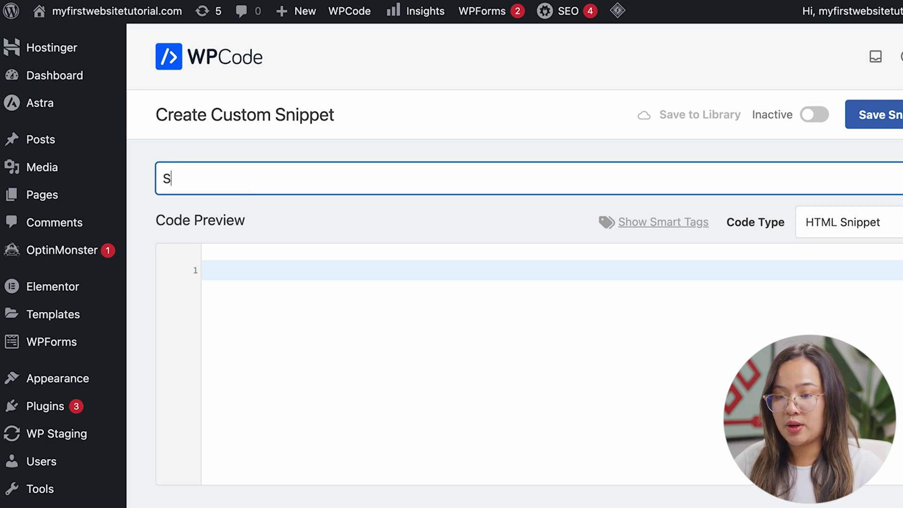
key("BackSpace")
type("Year Shor")
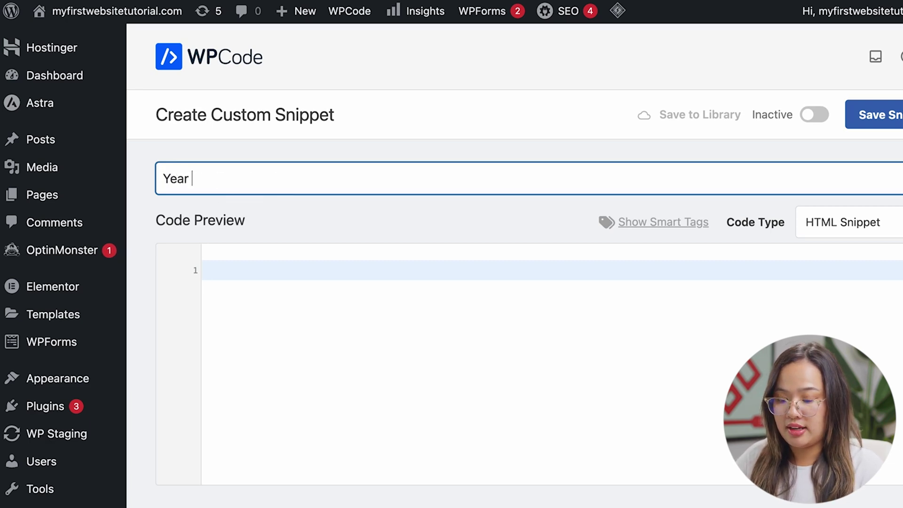
type("tcode")
- Set the Year Shortcode snippet's code type to PHP Snippet
left_click(842, 222)
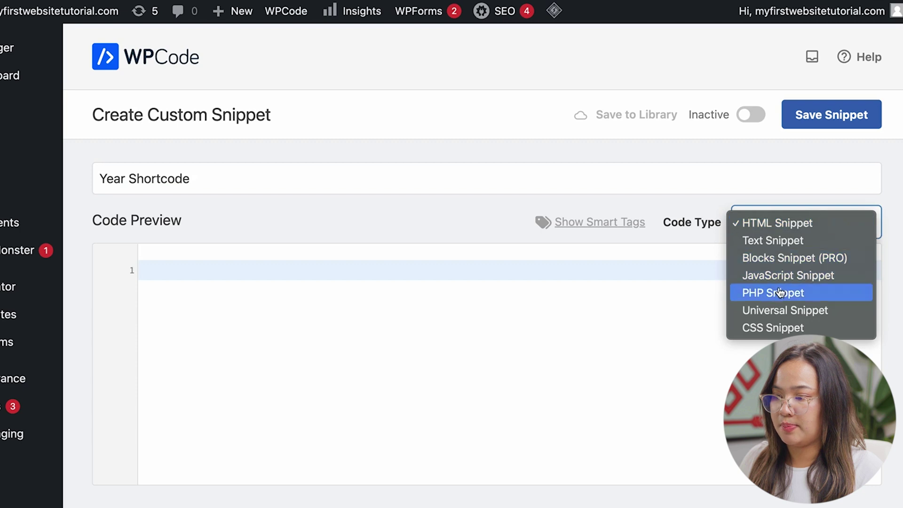
left_click(755, 291)
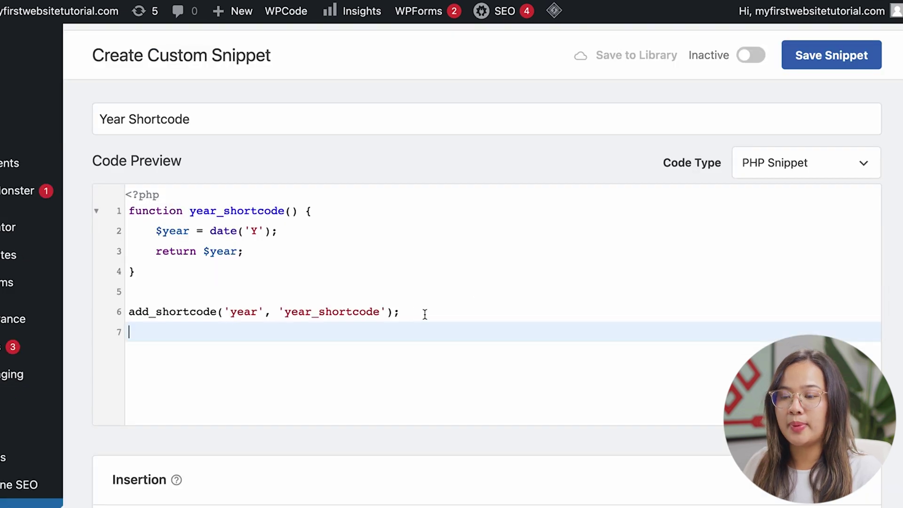
scroll(347, 303, "down", 8)
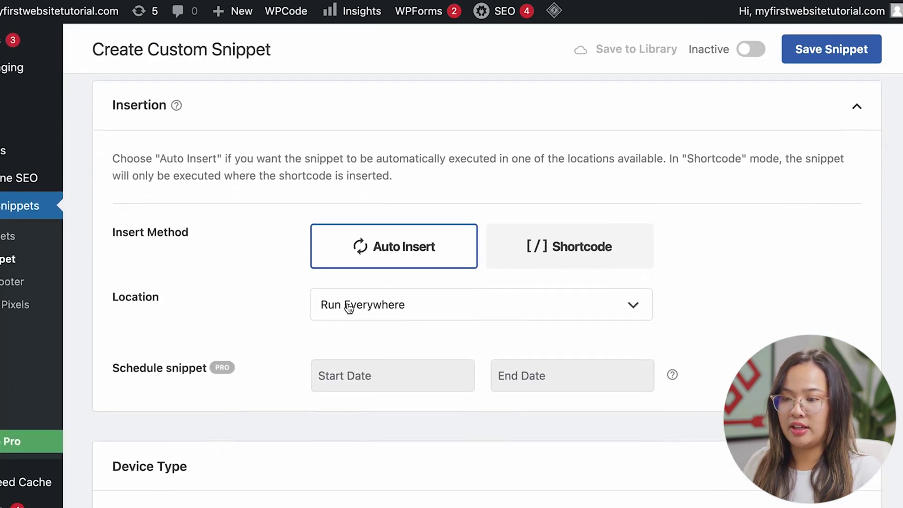
scroll(348, 305, "down", 8)
scroll(347, 306, "down", 10)
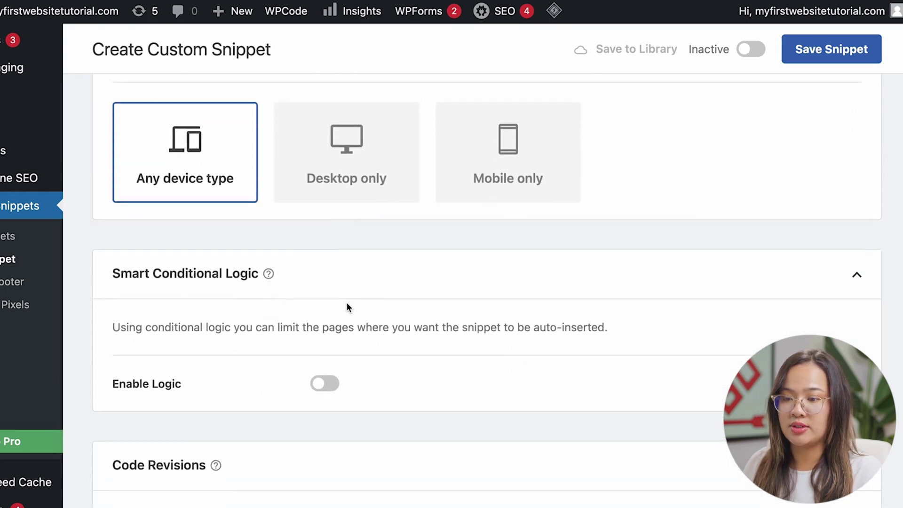
left_click(347, 303)
- Tag the snippet 'shortcode' and add the note 'Creates a shortcode for current year'
type("shortcode")
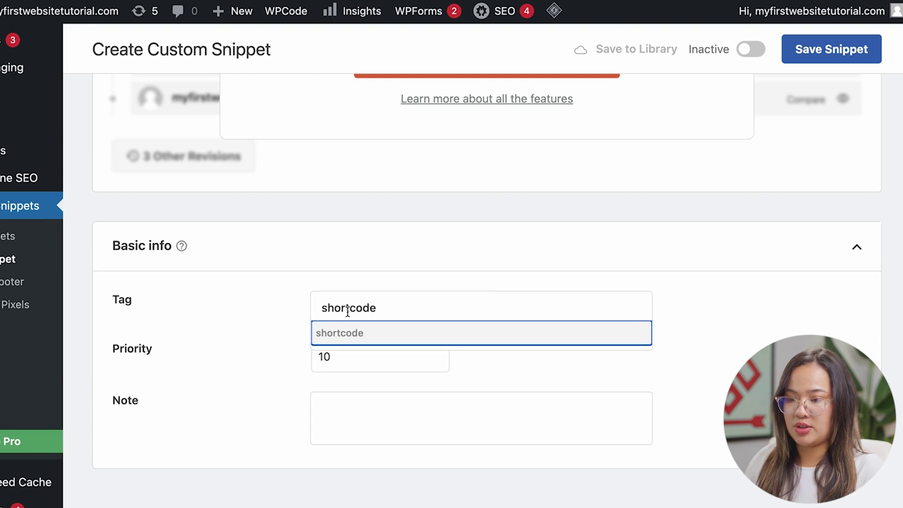
left_click(352, 333)
left_click(357, 414)
type("Creates a shortcode ")
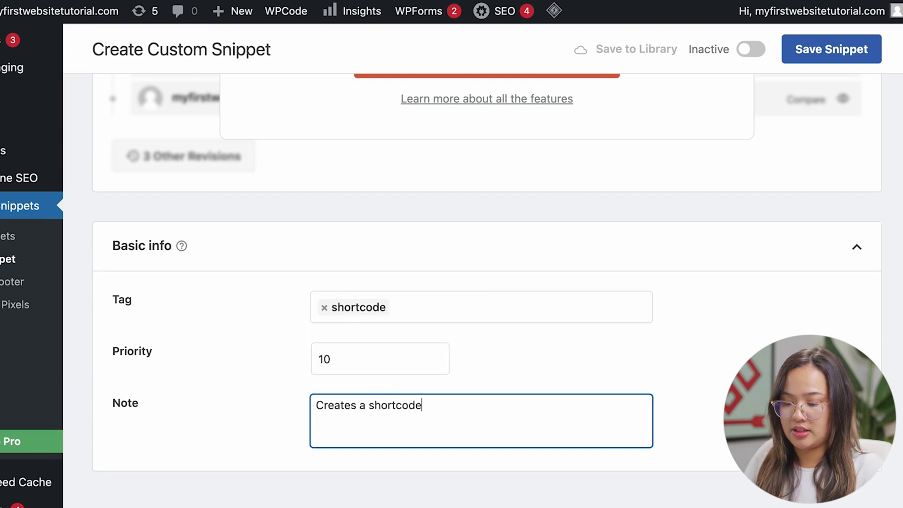
type("for c")
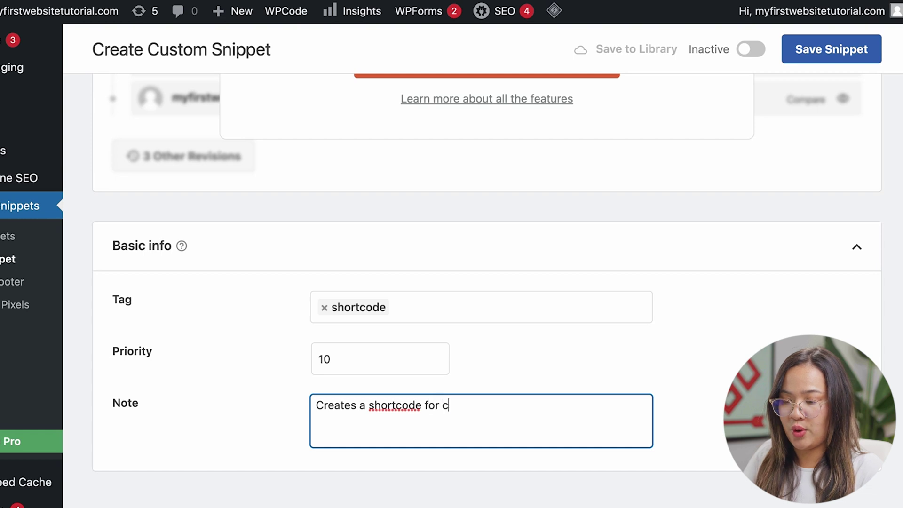
type("urrent year")
- Save the Year Shortcode snippet and switch it to Active
scroll(816, 62, "down", 1)
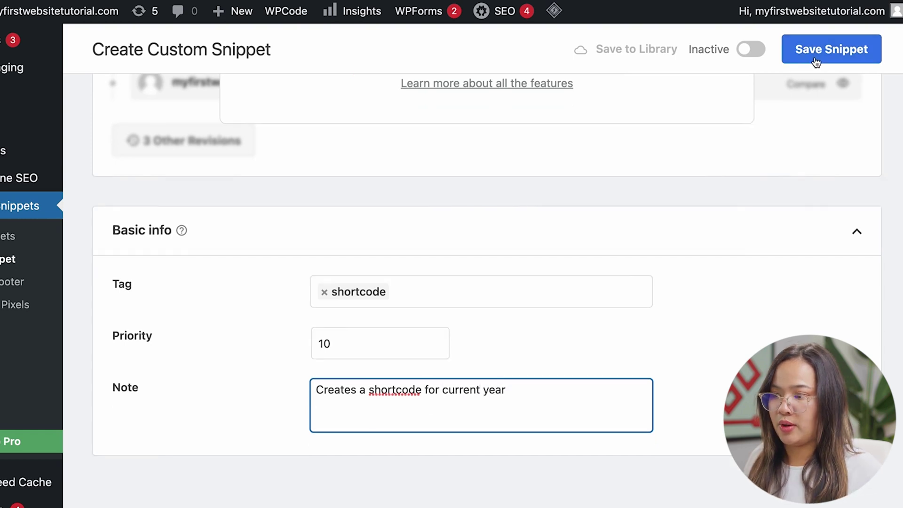
left_click(816, 62)
left_click(783, 115)
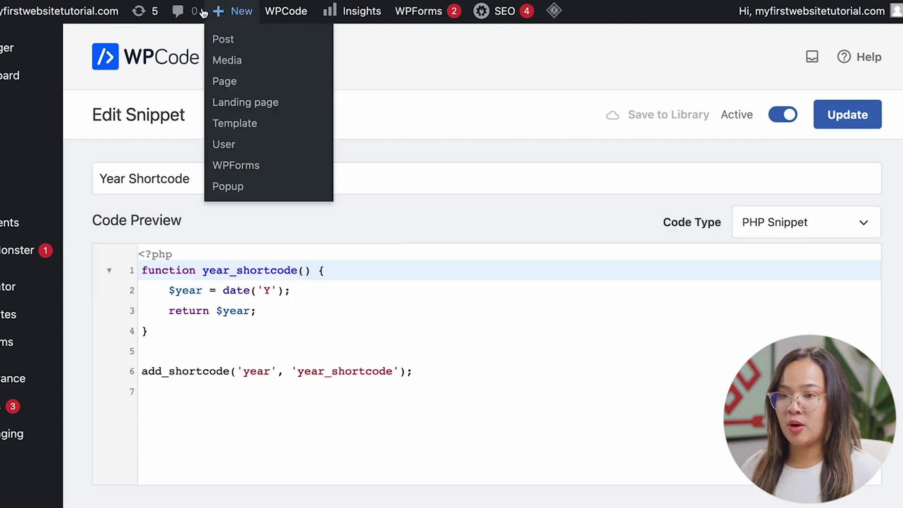
- Open the live homepage in Elementor and put the [year] shortcode into the 'My First Website' heading
mouse_move(71, 16)
left_click(17, 40)
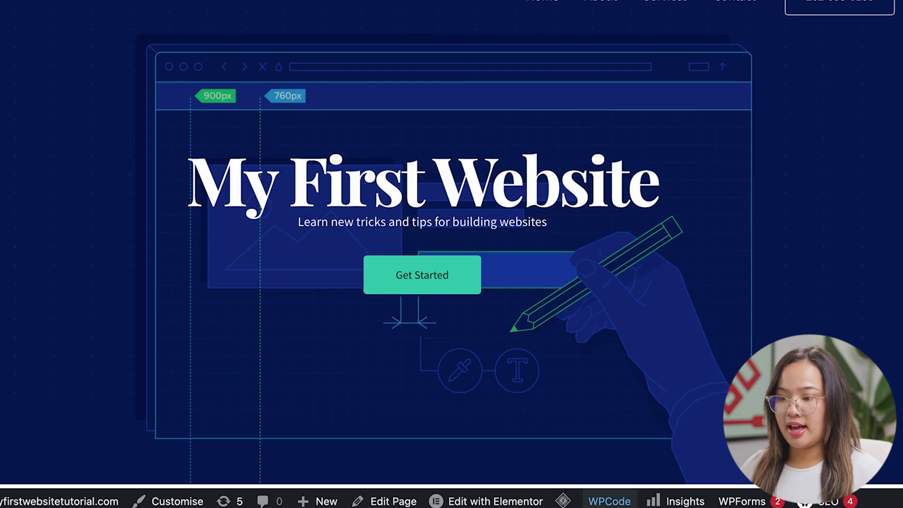
mouse_move(505, 503)
left_click(494, 501)
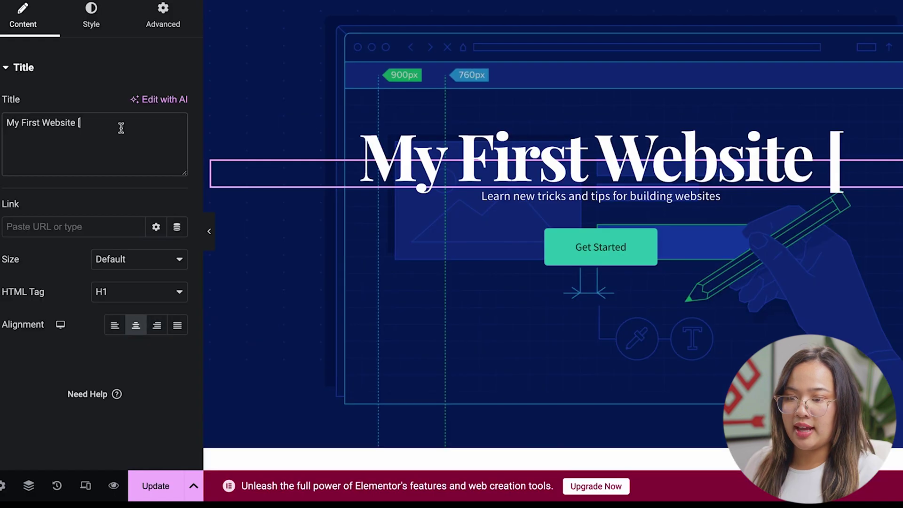
type("year")
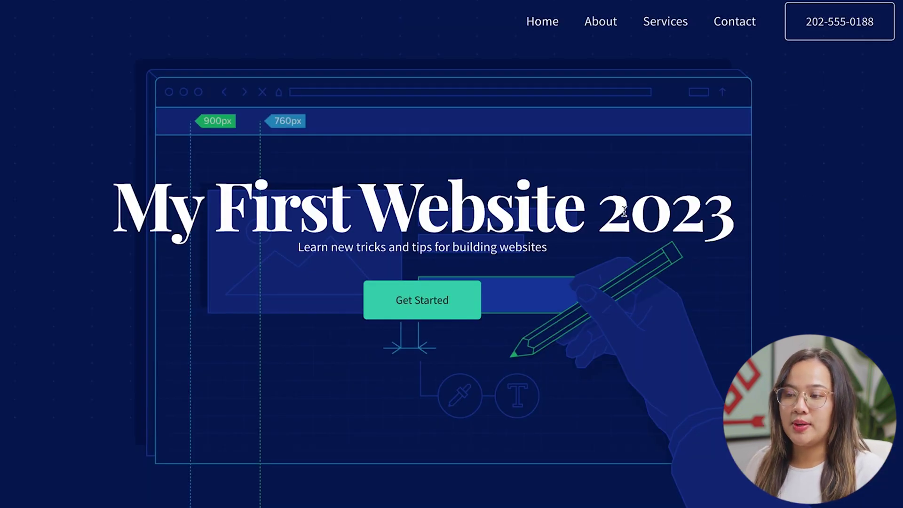
left_click_drag(601, 213, 737, 219)
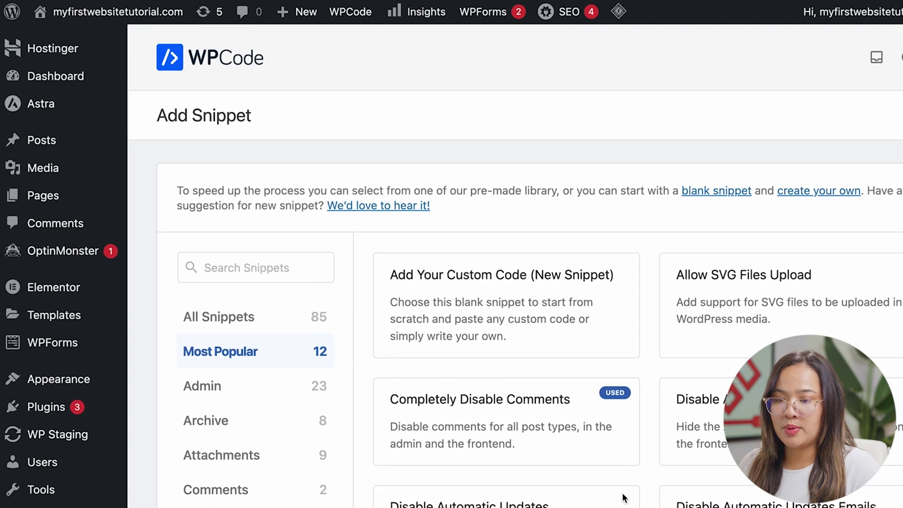
- Start a blank custom code snippet titled 'Excerpt Length'
left_click(524, 308)
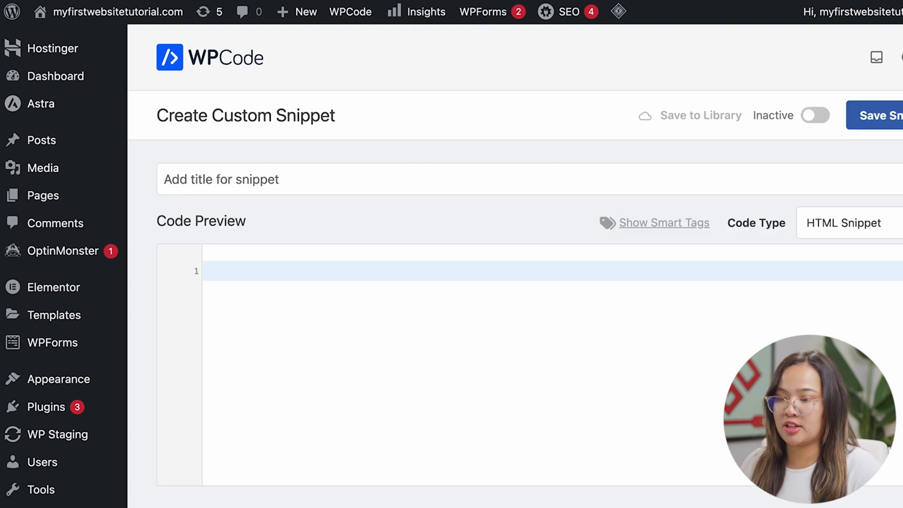
type("Excerpt Length")
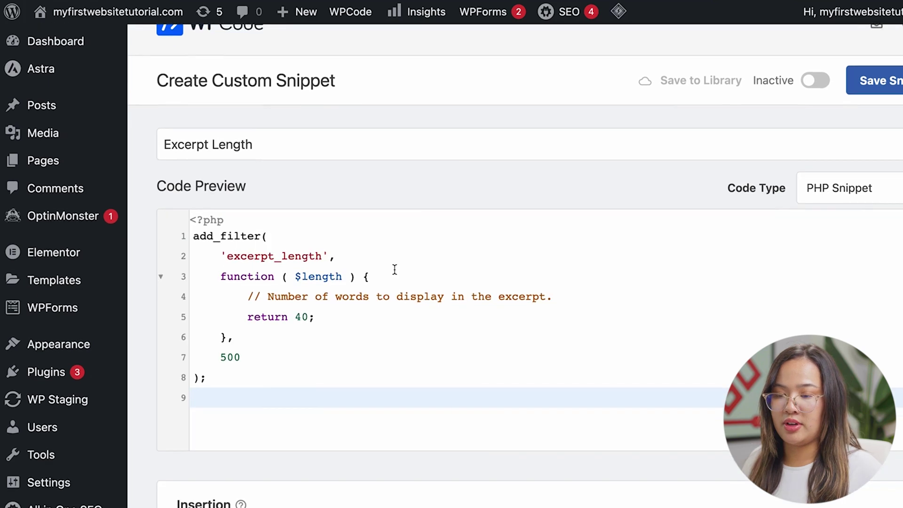
scroll(395, 269, "down", 2)
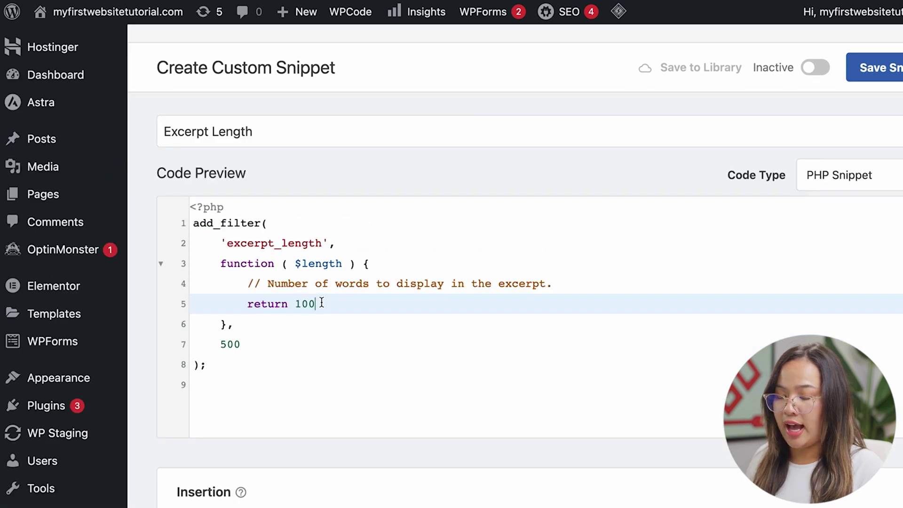
scroll(307, 309, "down", 12)
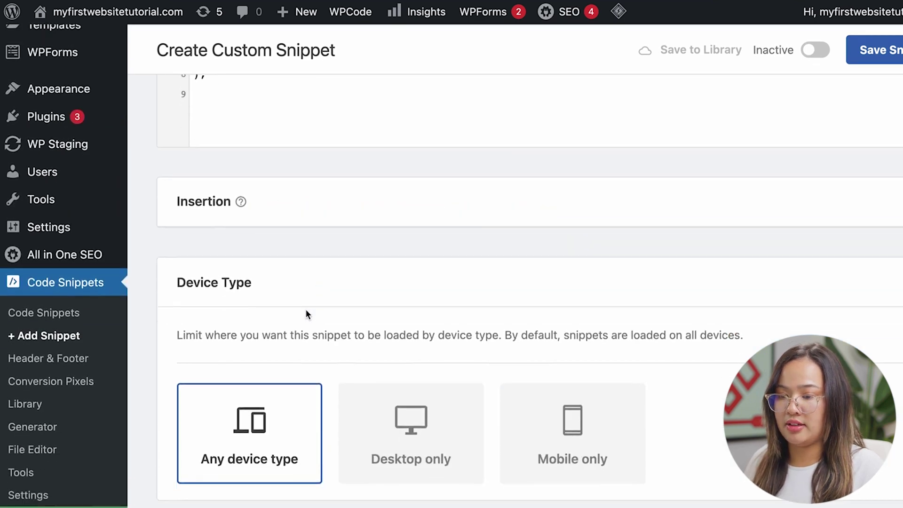
scroll(306, 310, "down", 5)
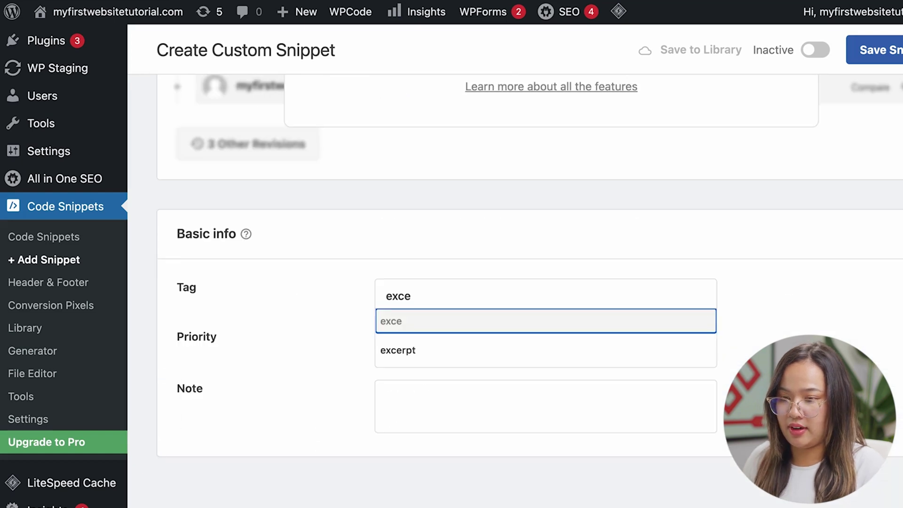
- Tag the snippet 'excerpt' and add the note 'Change cxcerpt length'
left_click(400, 349)
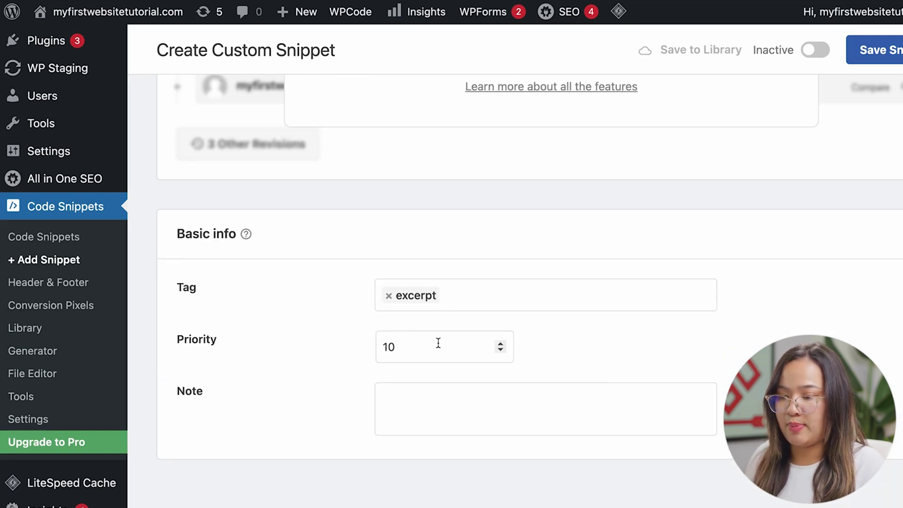
left_click(426, 407)
type("Change cxcerpt length")
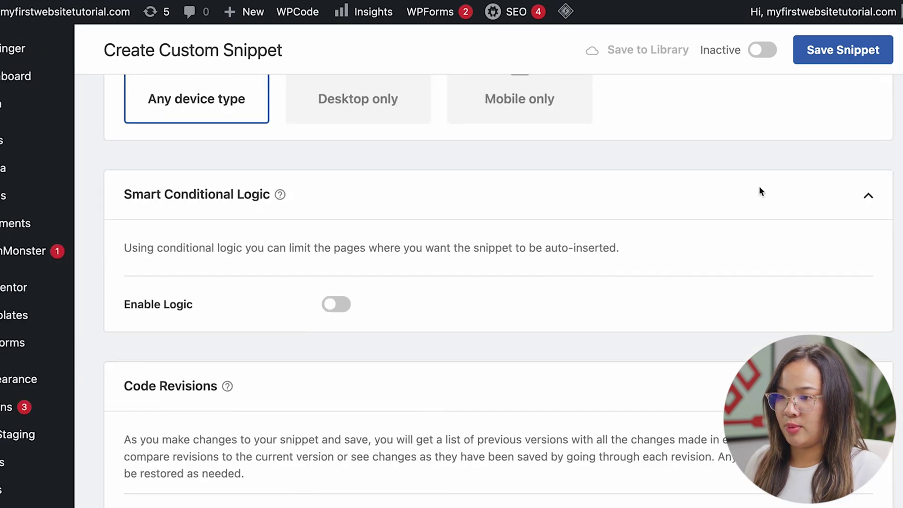
scroll(760, 185, "up", 5)
- Save and activate the Excerpt Length snippet, correcting line 5 to read return 100;
left_click(840, 52)
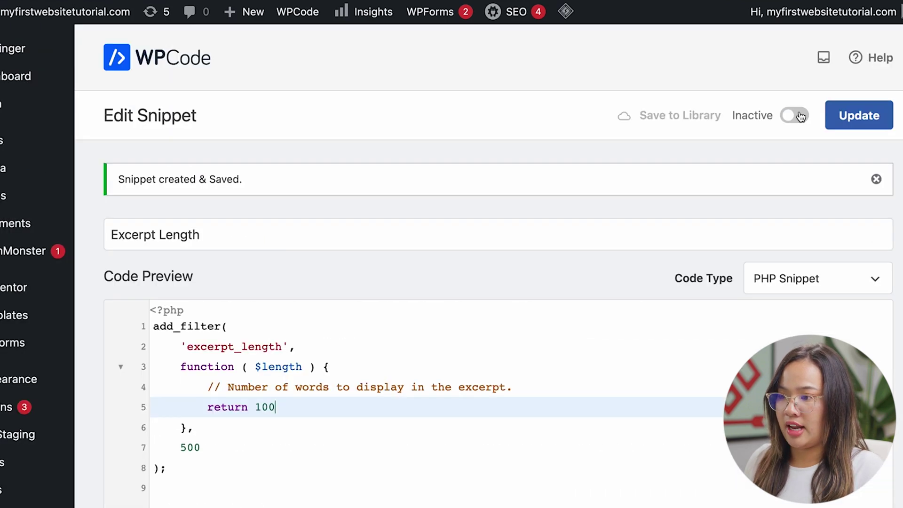
left_click(800, 116)
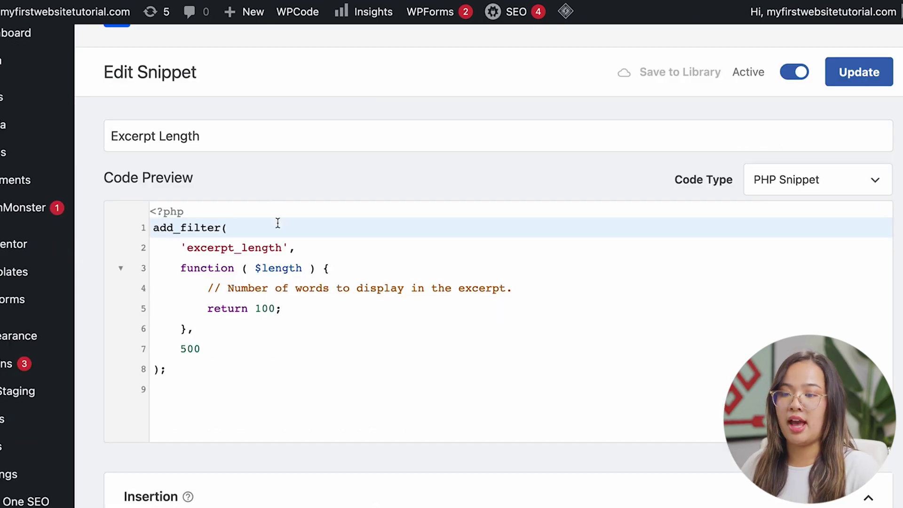
scroll(301, 311, "down", 1)
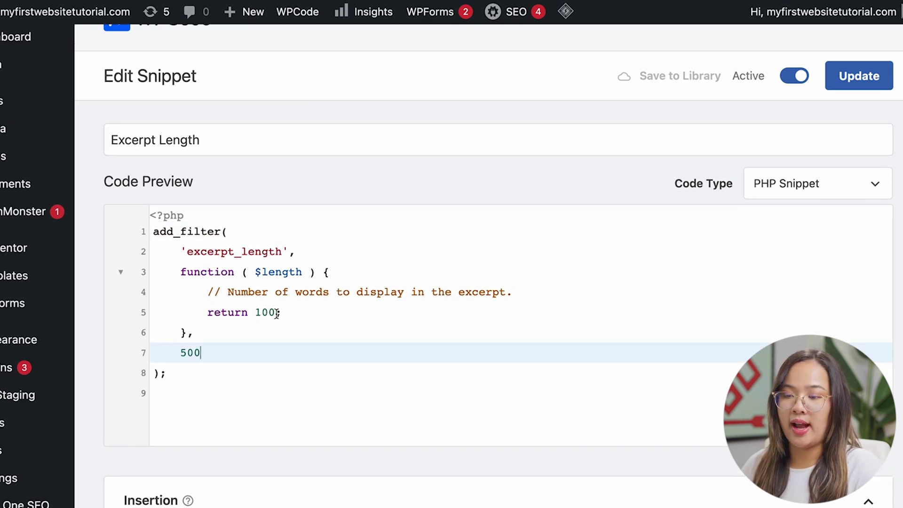
left_click(276, 313)
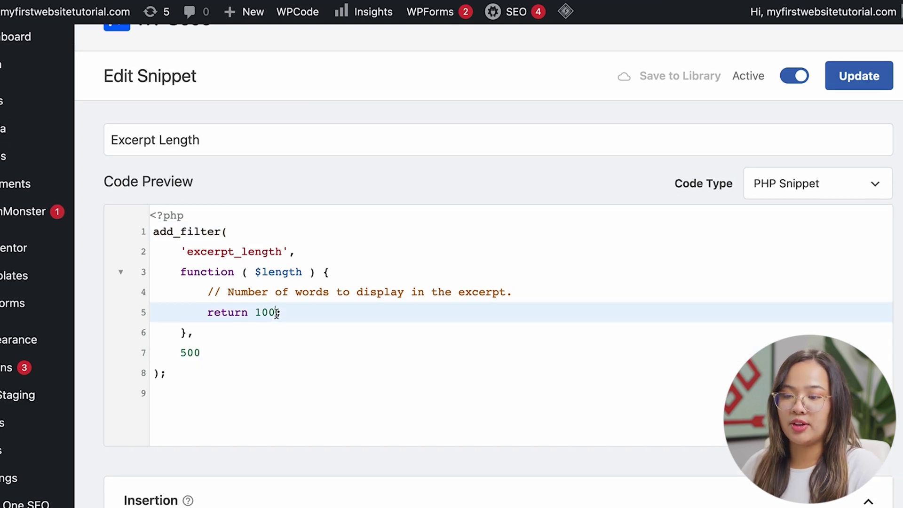
double_click(267, 313)
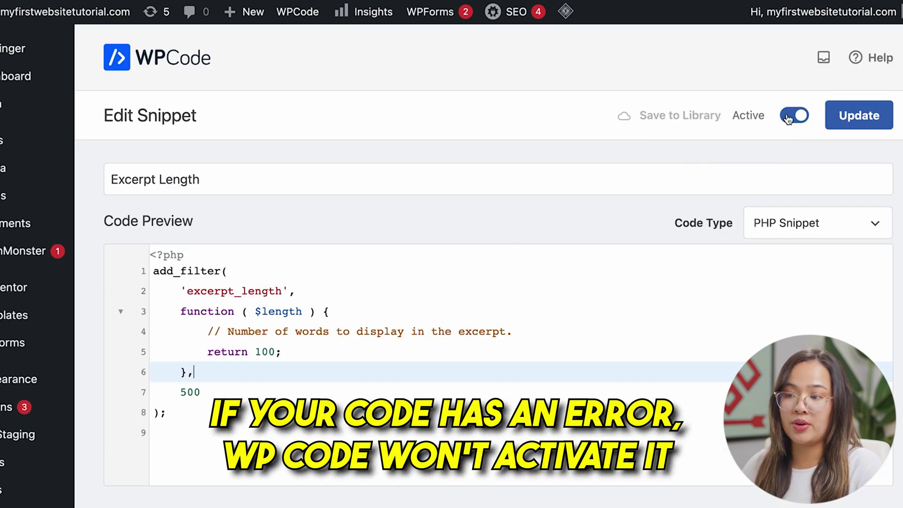
scroll(261, 296, "down", 2)
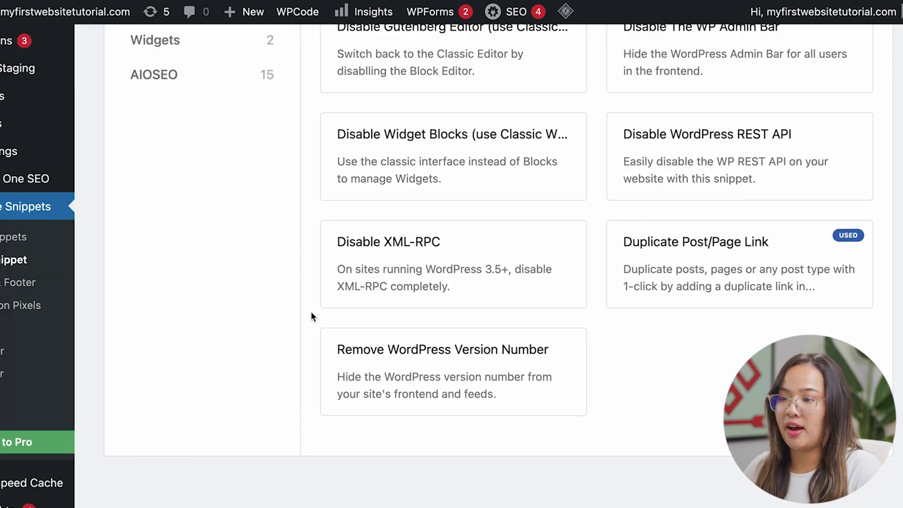
- Scroll back up the page to review the active snippets
scroll(312, 314, "up", 3)
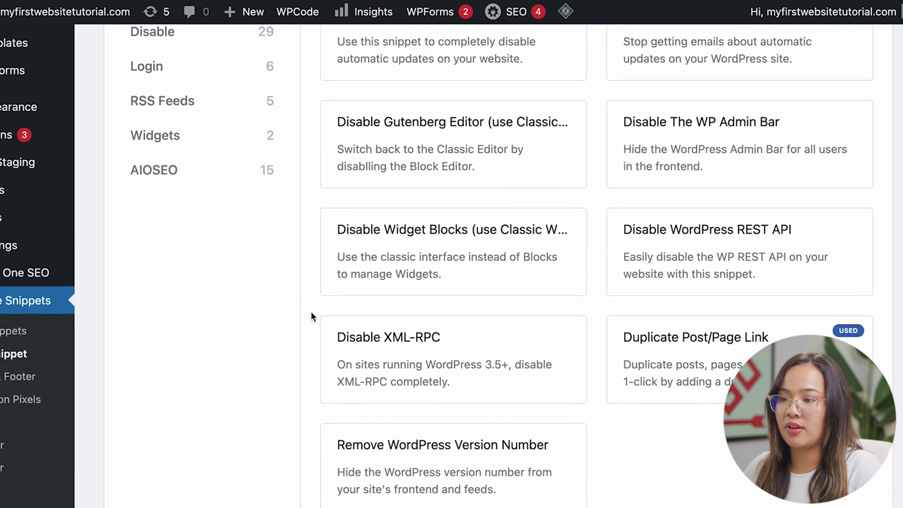
scroll(312, 314, "up", 10)
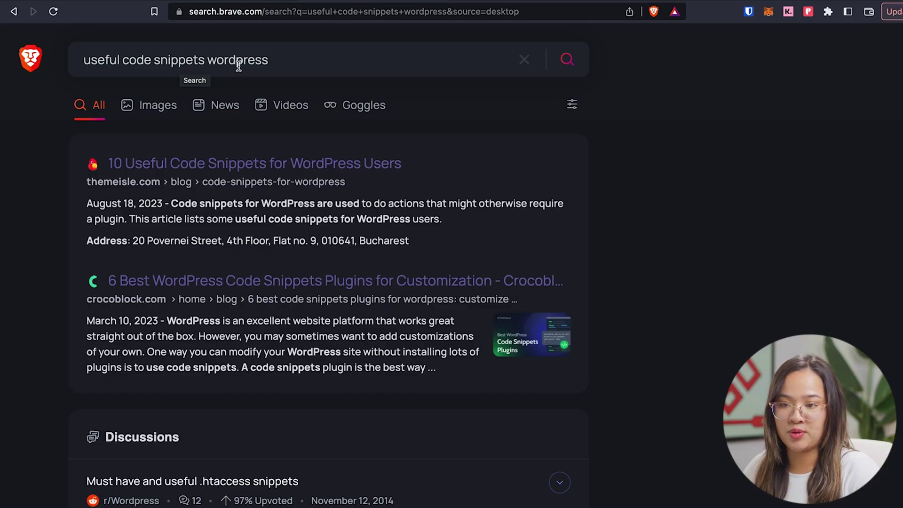
scroll(276, 60, "down", 7)
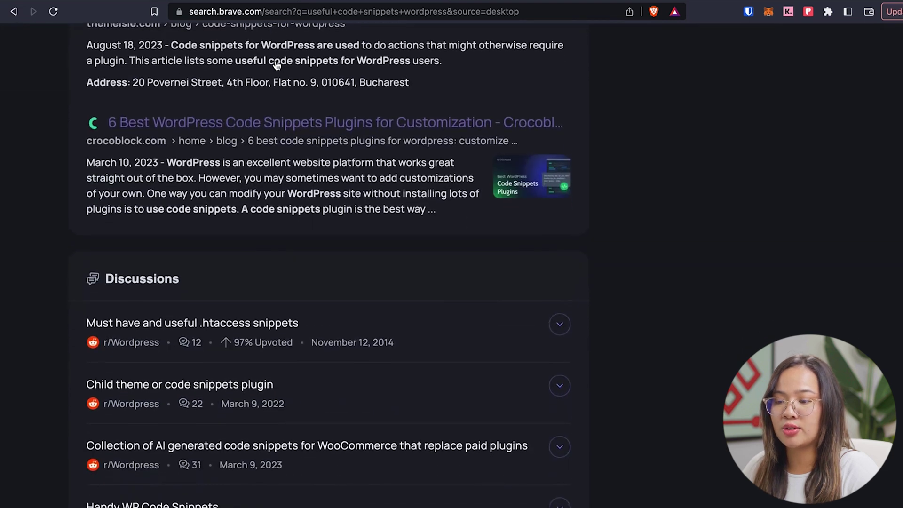
scroll(277, 65, "down", 10)
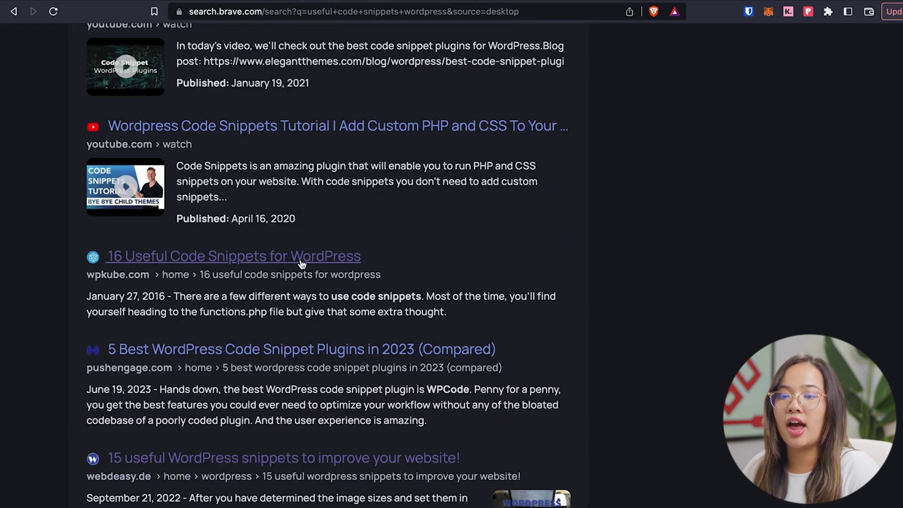